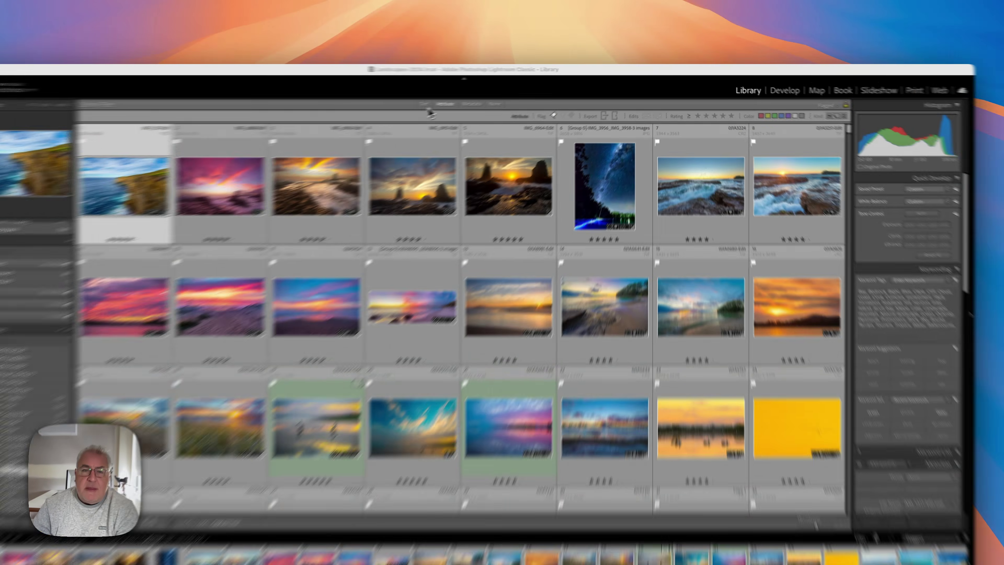
Show the Library text search filter, then return to the attribute filter for flagged photos only.
left_click(469, 97)
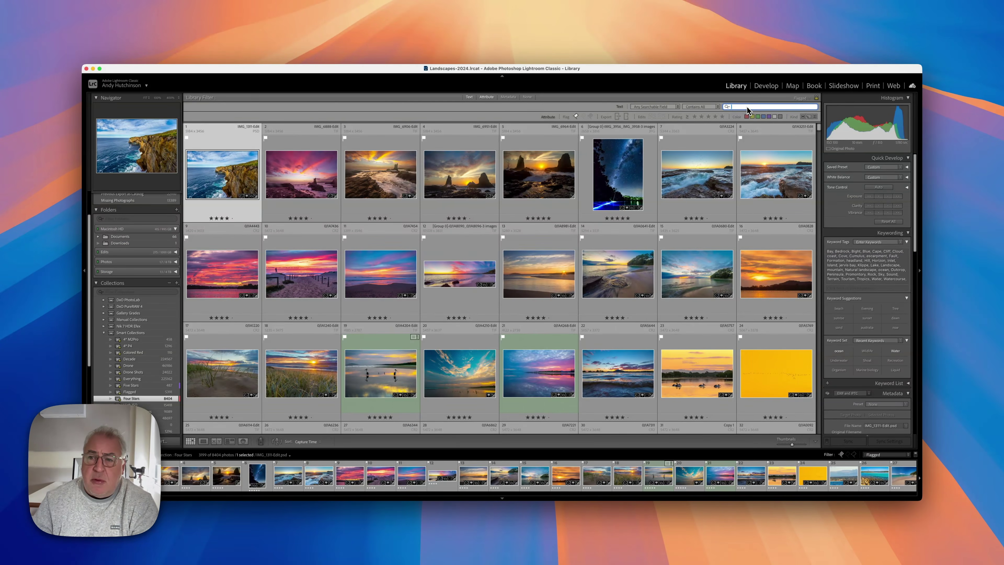
left_click(493, 97)
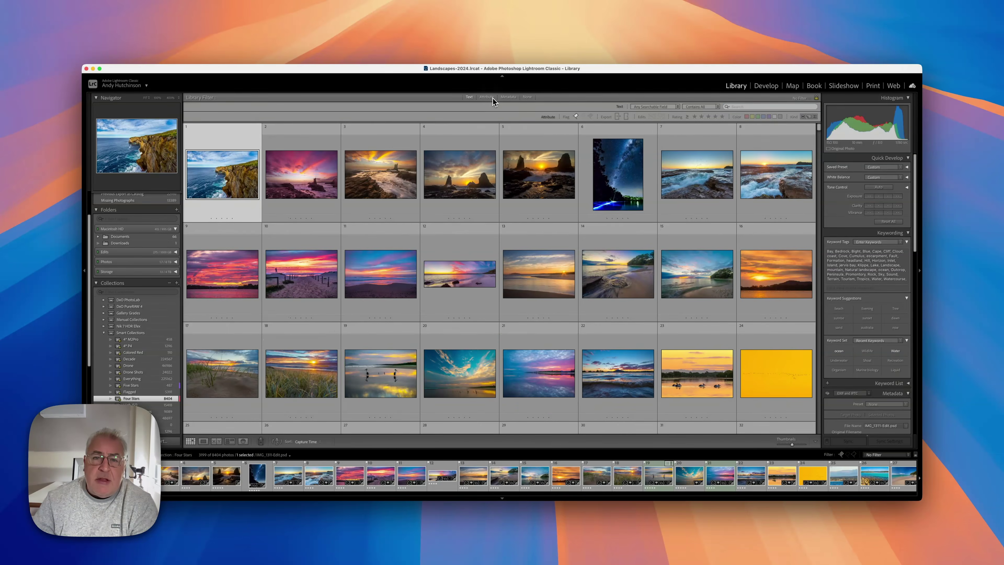
left_click(492, 97)
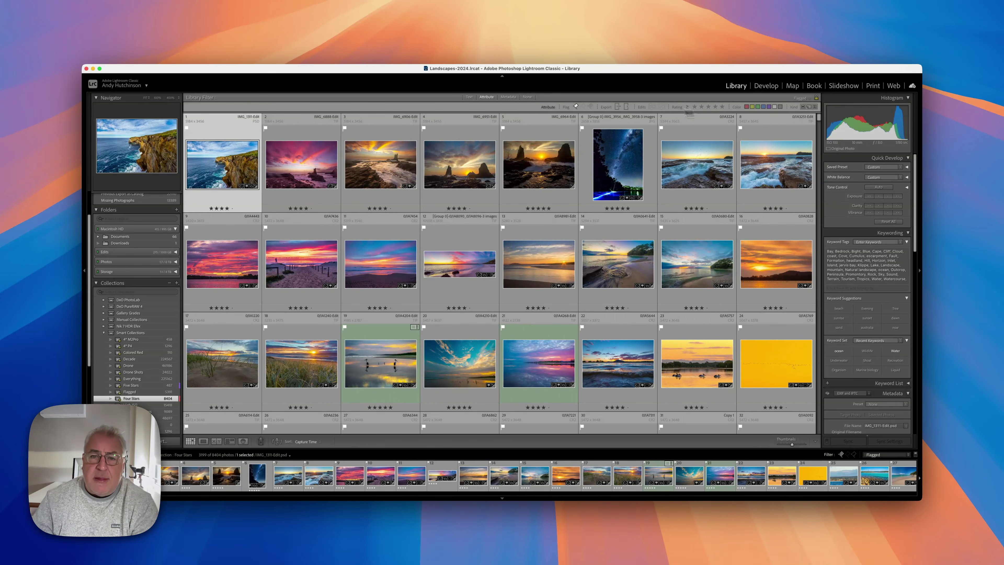
Add the metadata filter to the photo grid and change its Camera column to Focal Length.
left_click(508, 98)
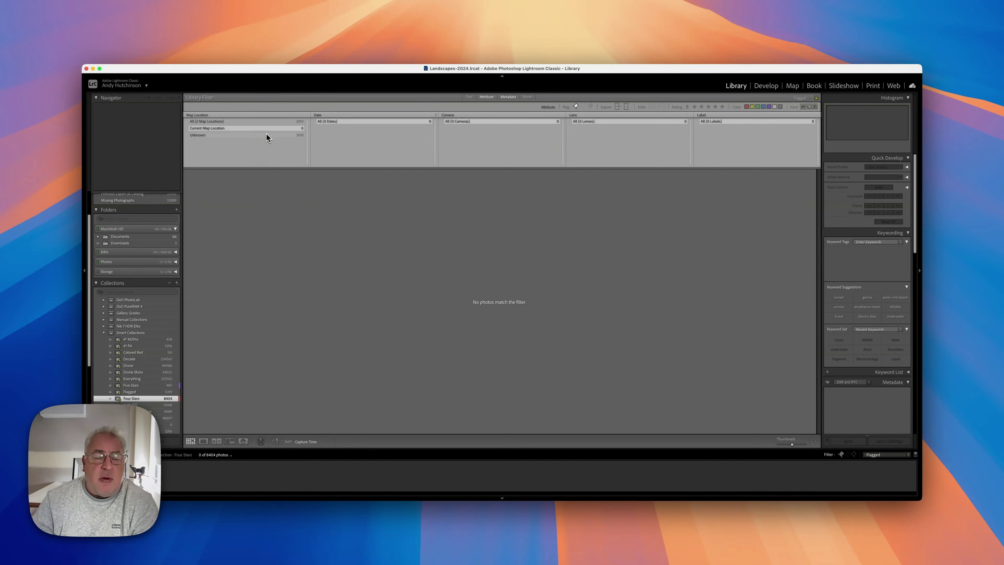
left_click(499, 114)
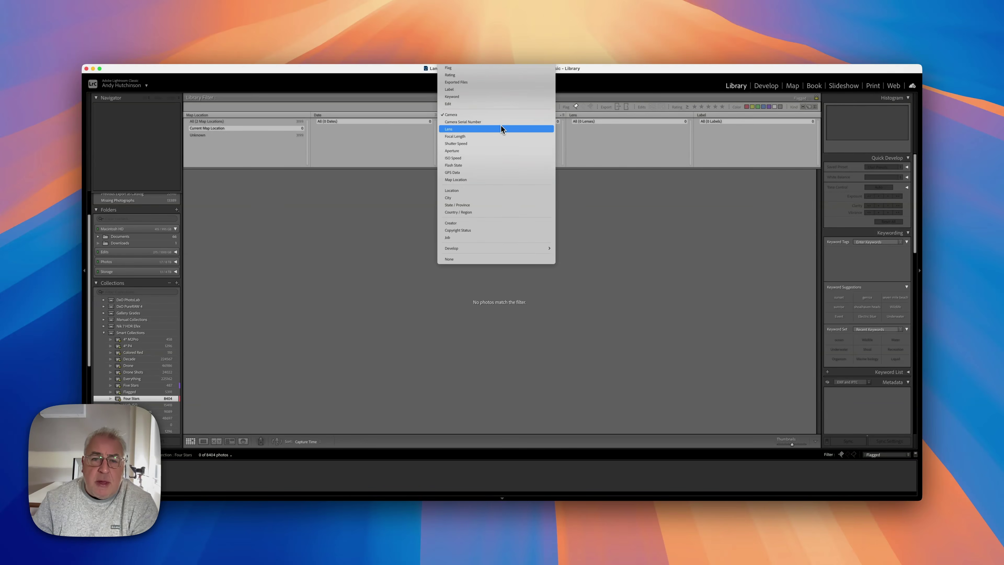
left_click(518, 136)
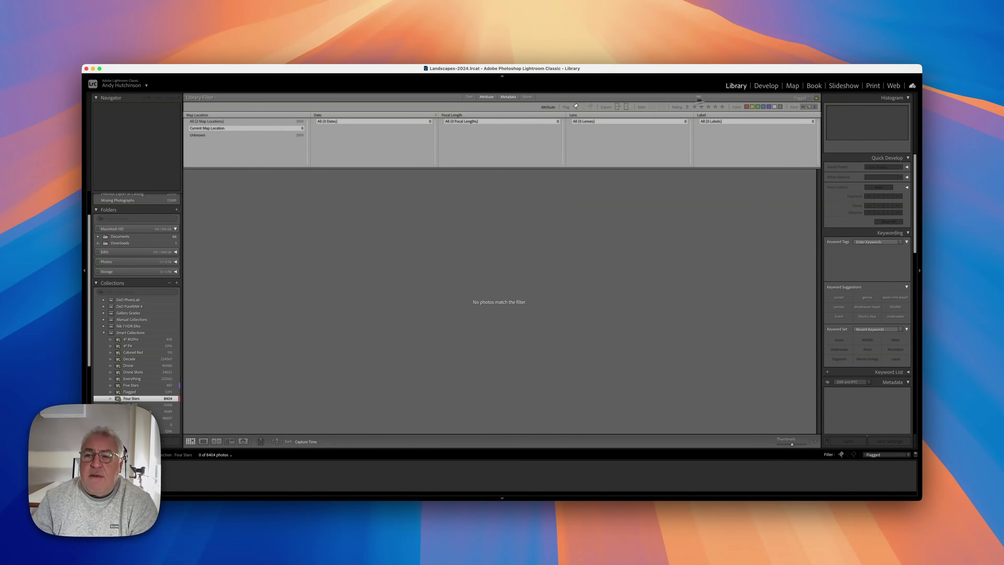
Open the Map module and set the location filter to None to display the geotagged photos along the coast.
left_click(793, 86)
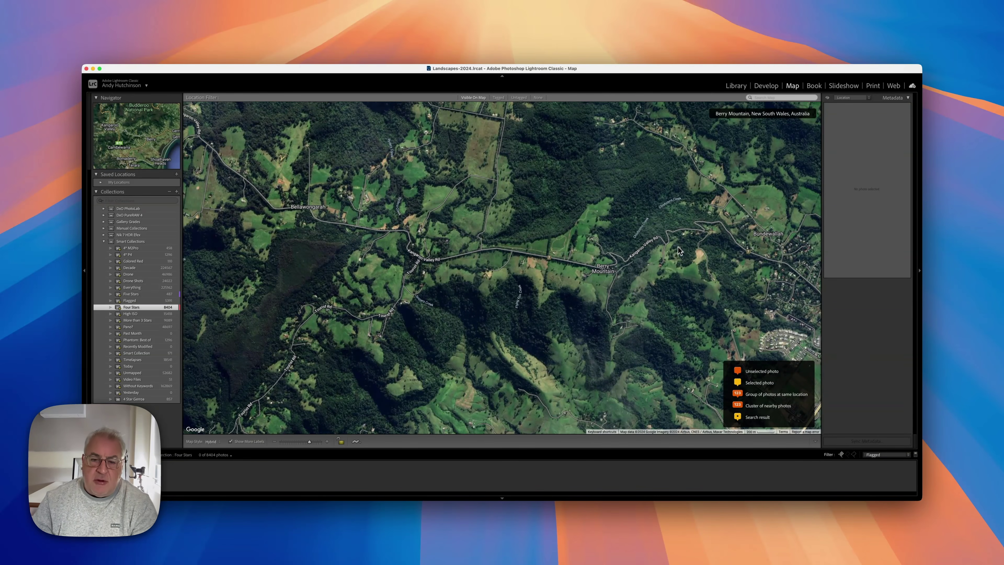
left_click(538, 97)
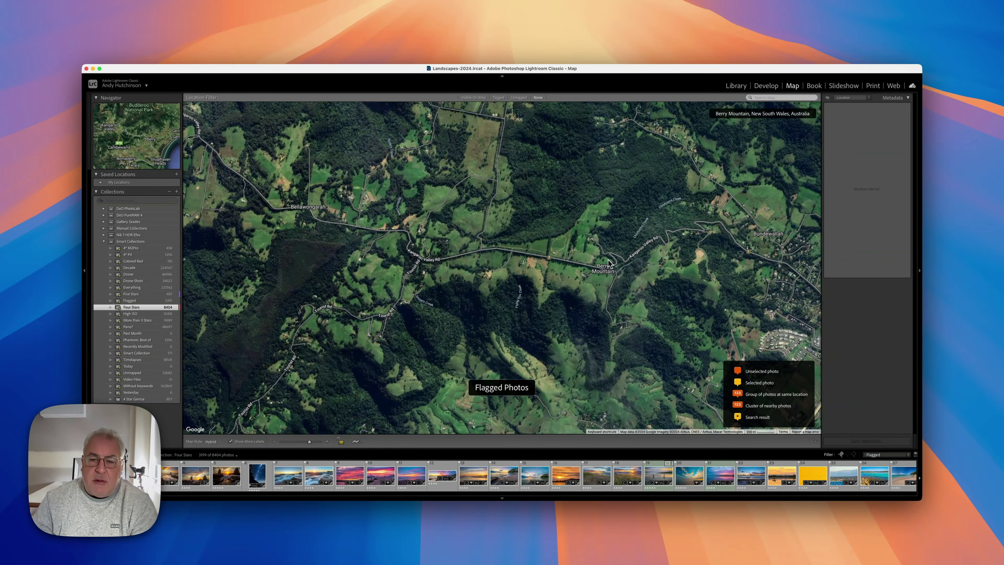
scroll(616, 264, "down", 3)
scroll(616, 264, "down", 5)
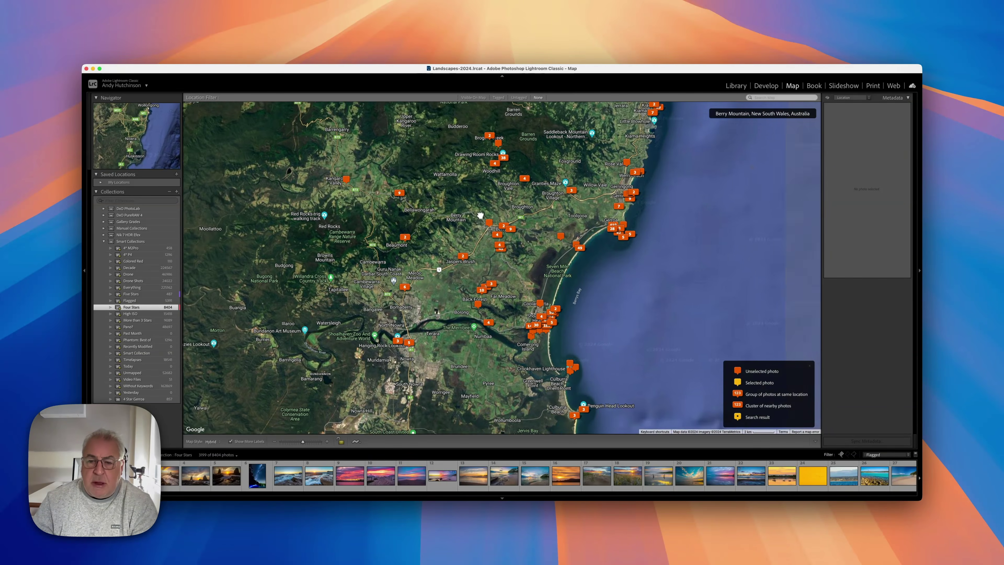
Bring Nowra into view on the map, filter the photos to those visible there and select one of them.
left_click(762, 97)
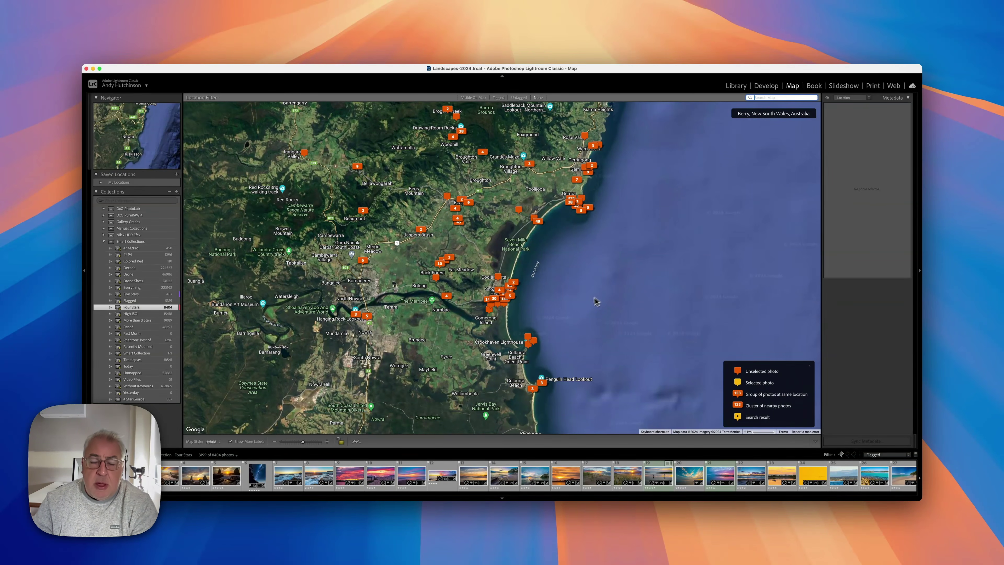
left_click_drag(584, 299, 567, 253)
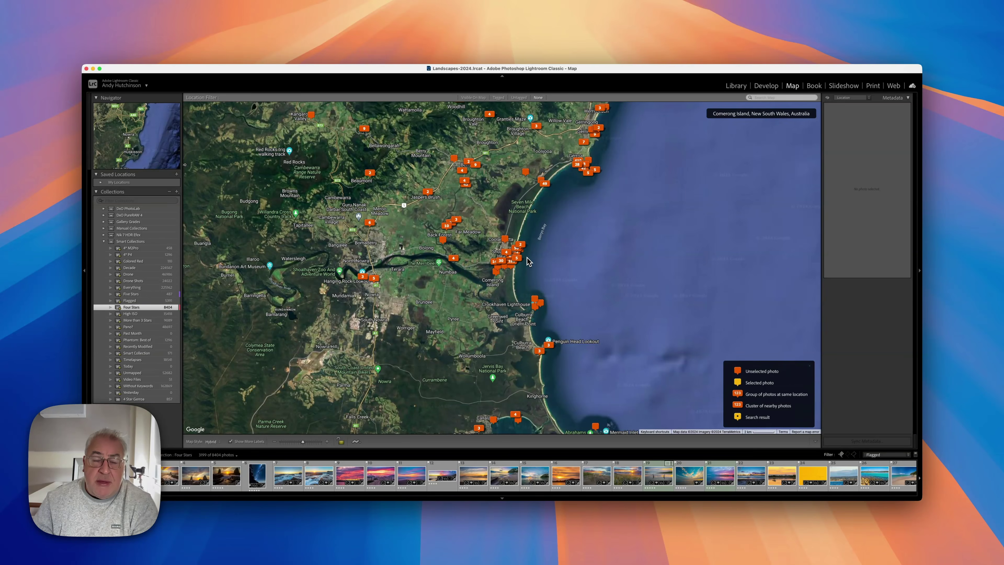
left_click_drag(491, 289, 550, 230)
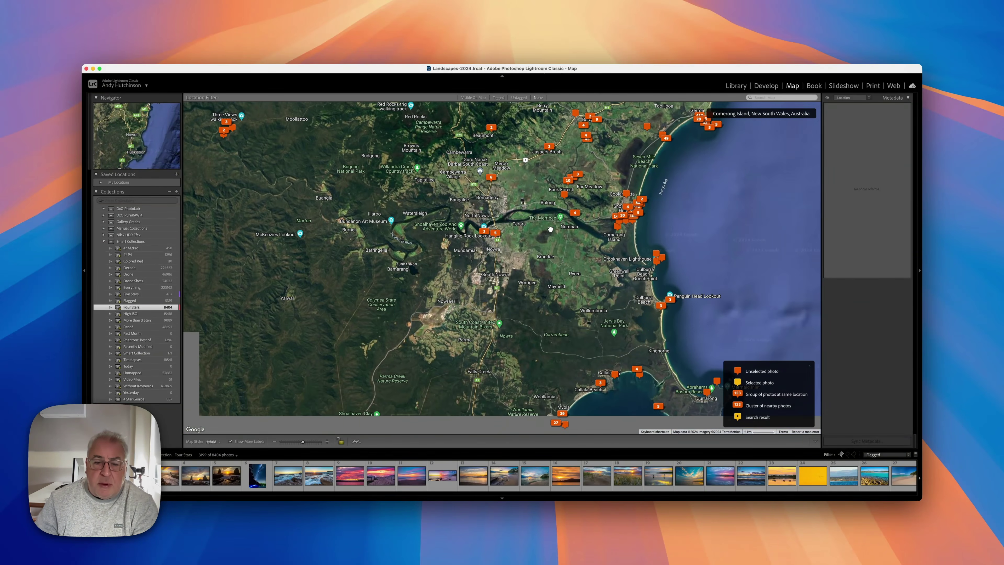
scroll(550, 229, "up", 6)
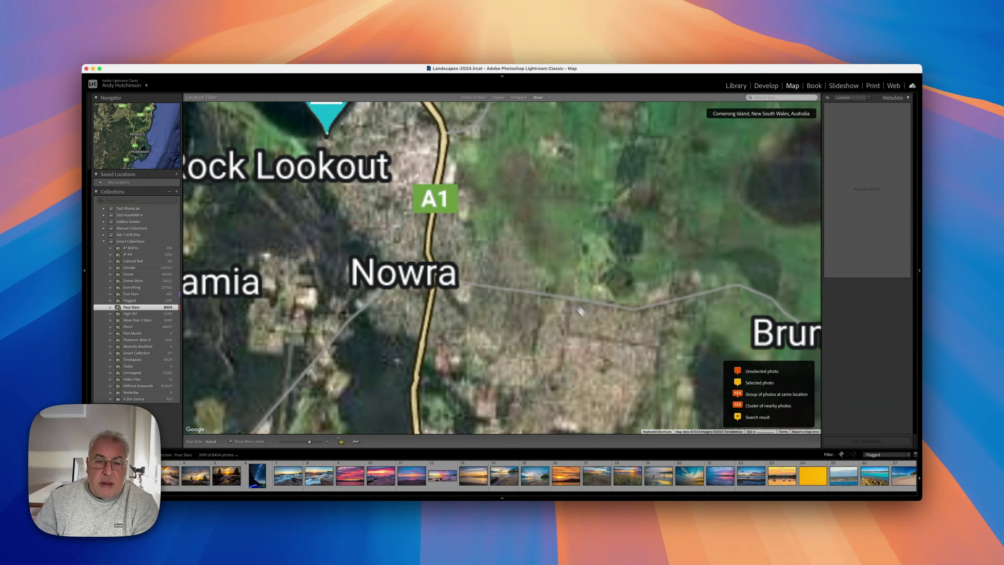
left_click_drag(579, 310, 656, 323)
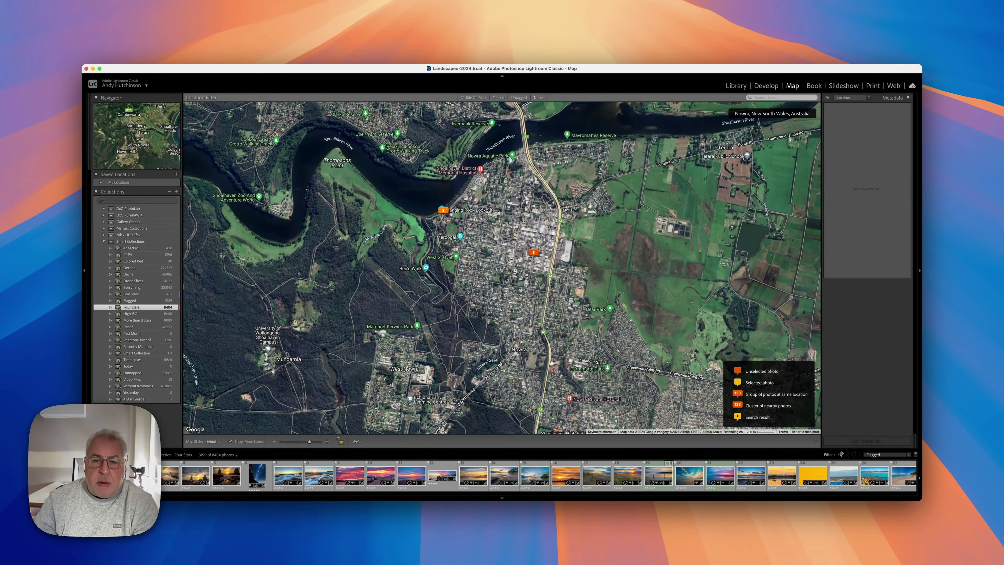
left_click(473, 98)
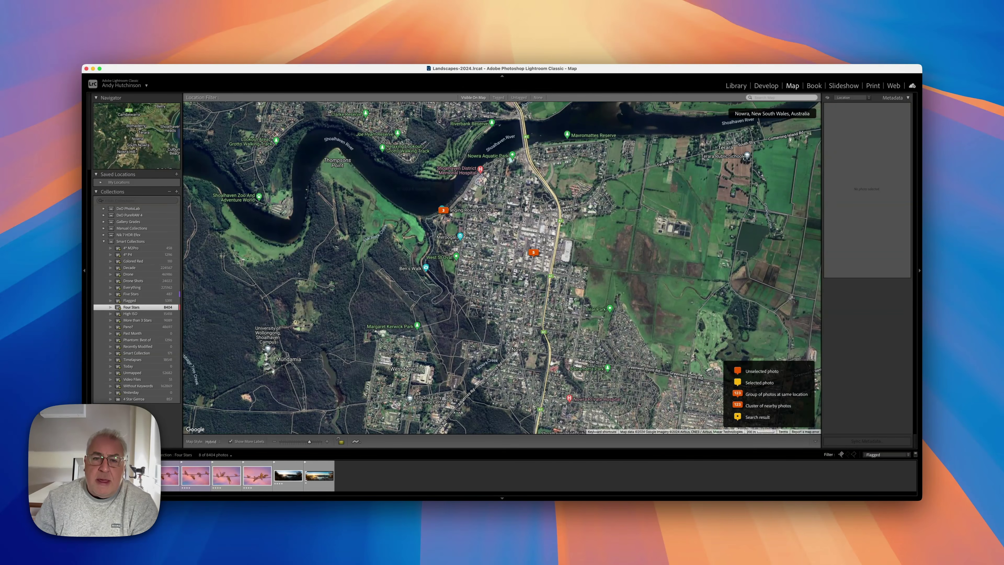
left_click(298, 478)
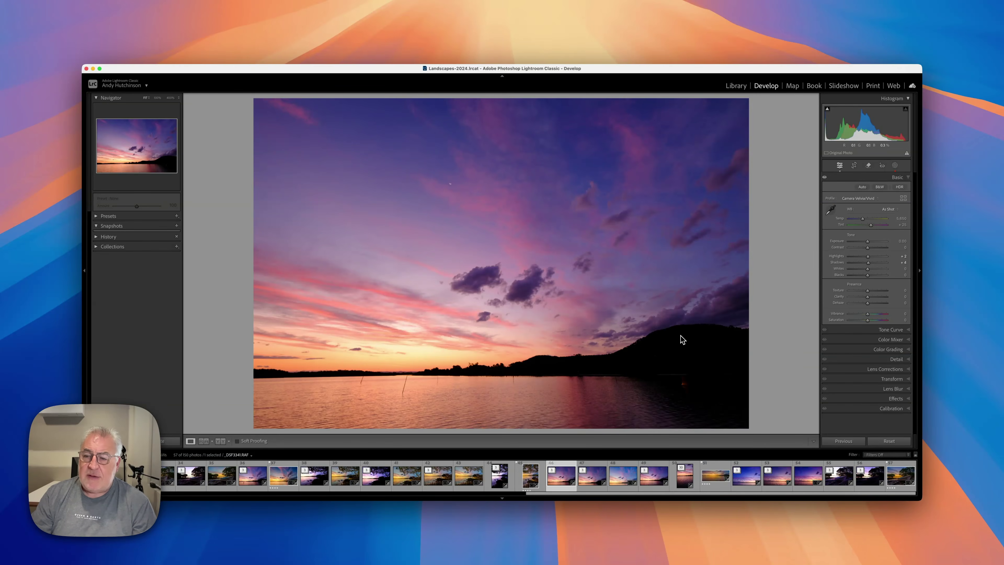
Set the sunset photo's Shadows to +100 and activate the Point Color dropper in the Color Mixer.
left_click_drag(865, 263, 902, 278)
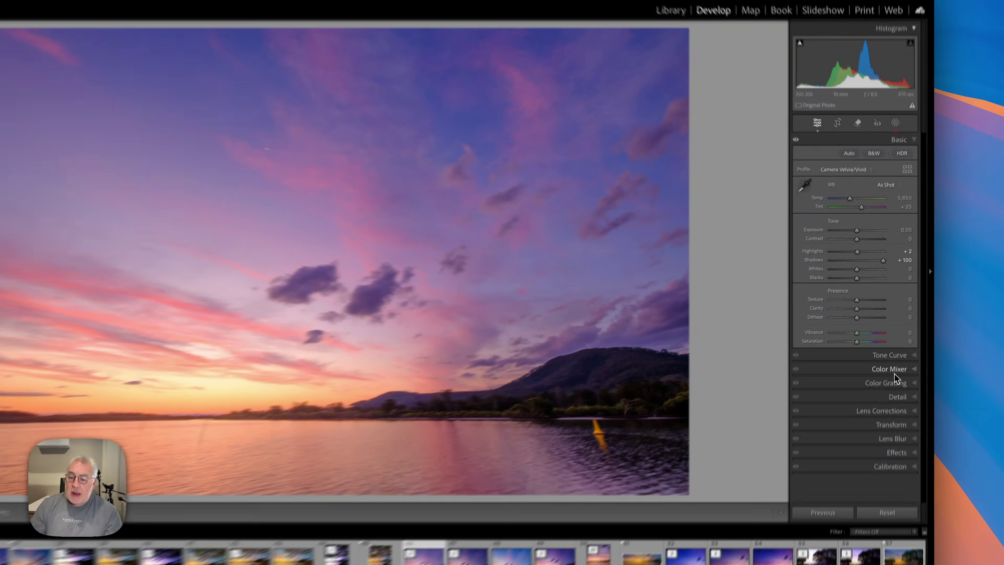
left_click(892, 340)
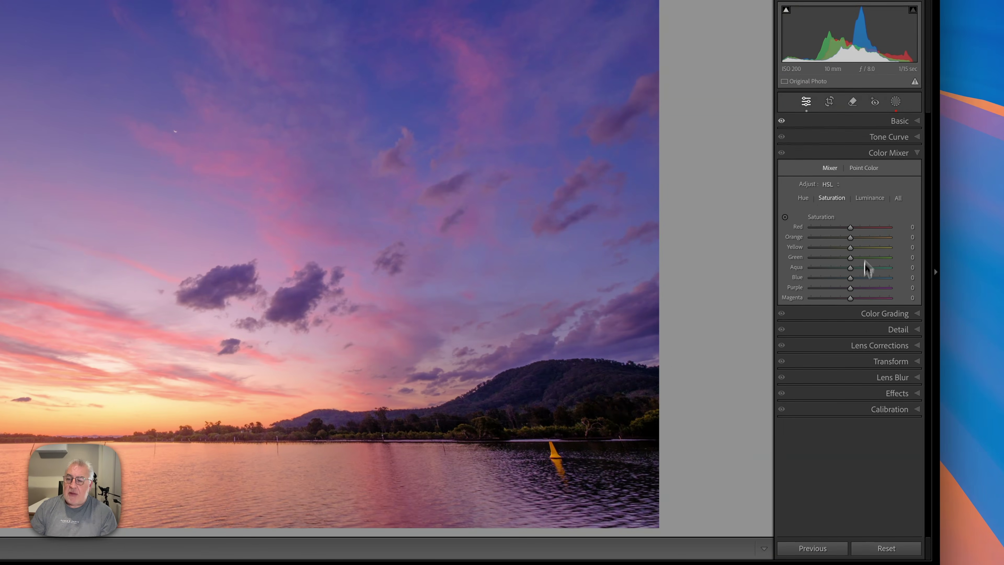
left_click(864, 168)
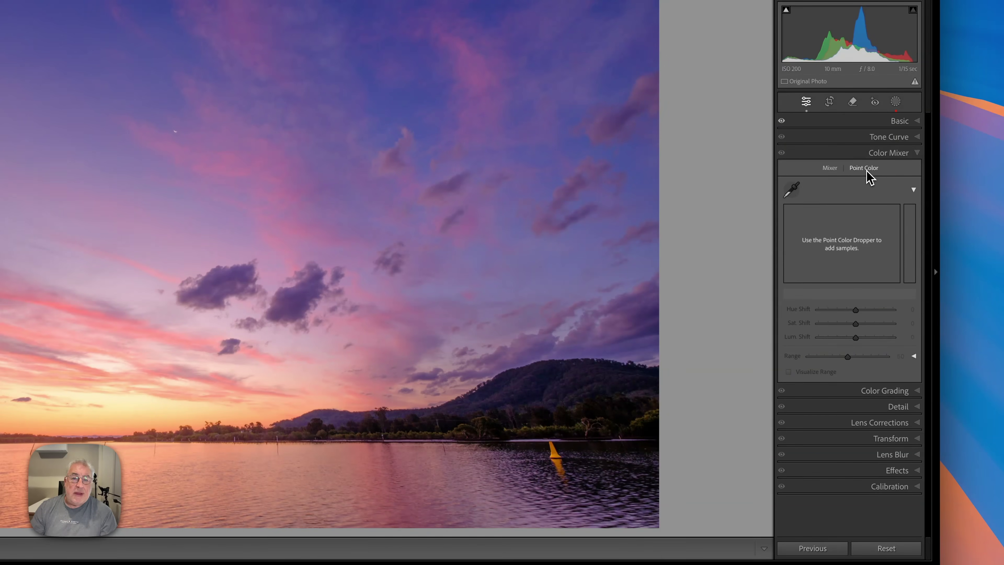
left_click(792, 191)
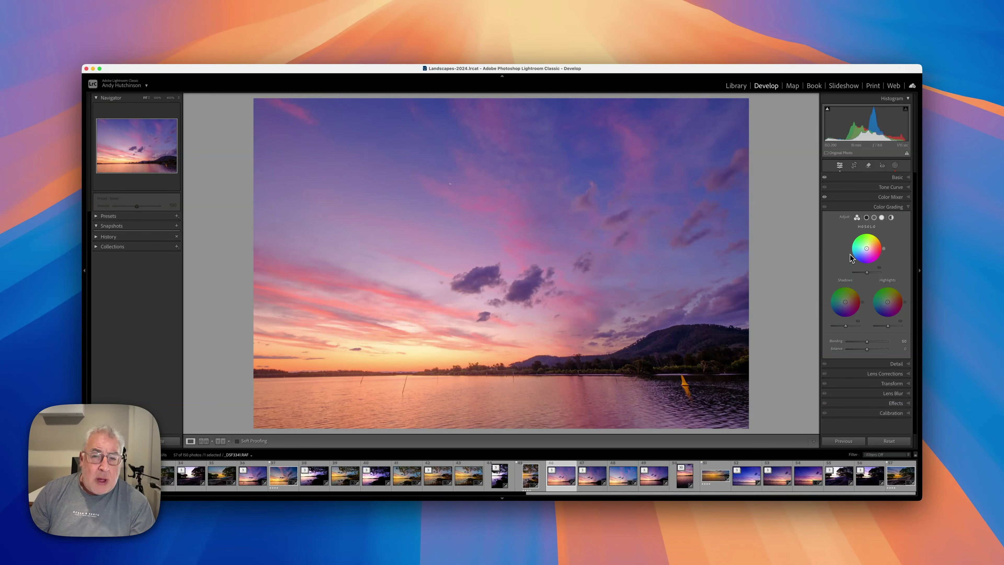
Tint the sunset photo's midtones slightly toward warm yellow with Color Grading.
left_click_drag(866, 248, 869, 249)
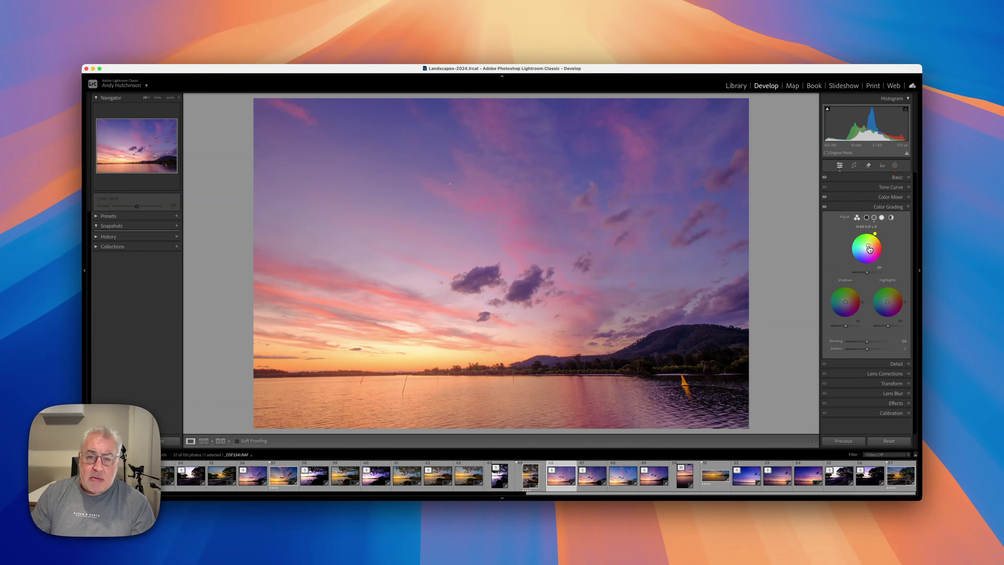
left_click(882, 207)
Review the lens profile correction options and the Detail settings for sharpening and noise reduction.
left_click(882, 227)
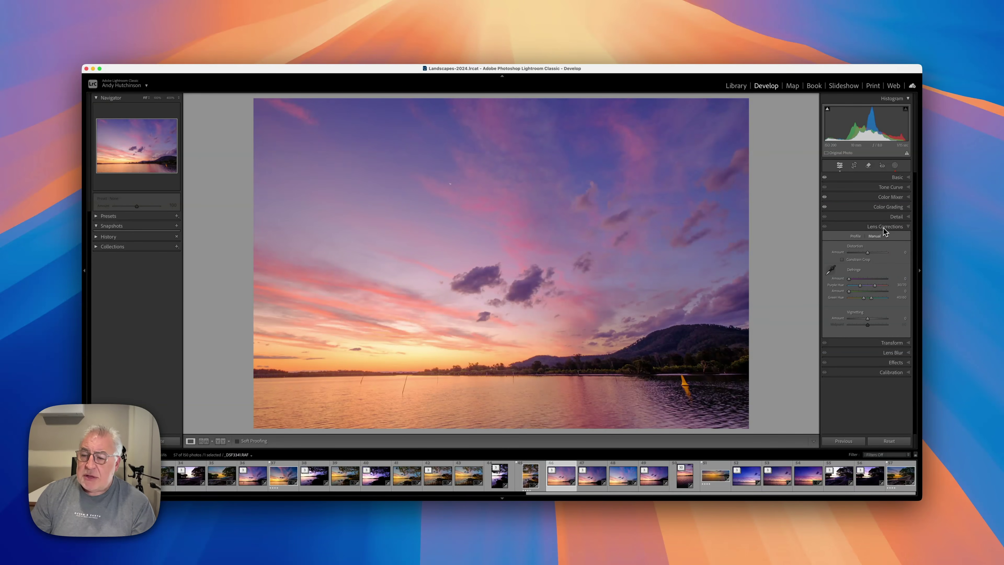
left_click(858, 238)
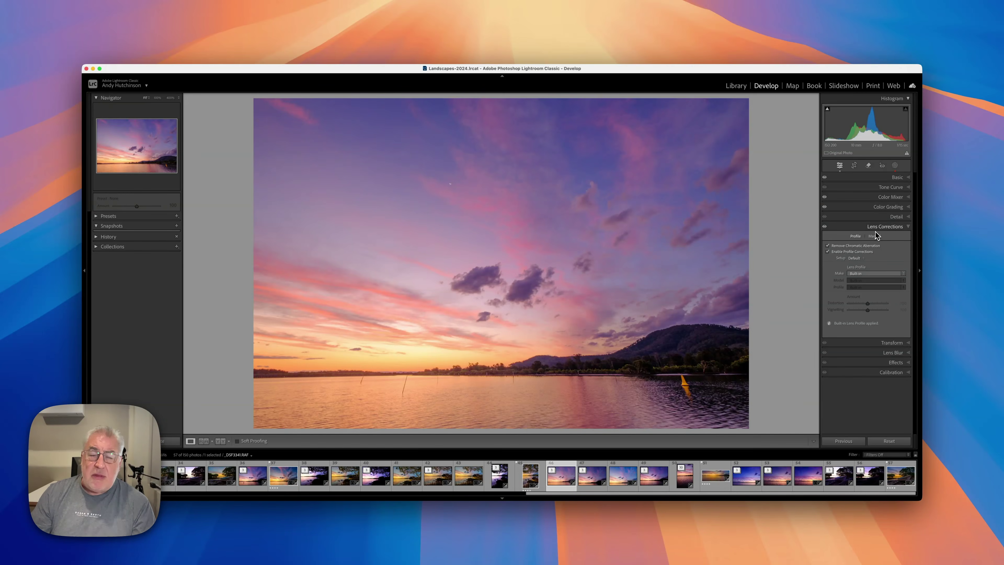
left_click(895, 217)
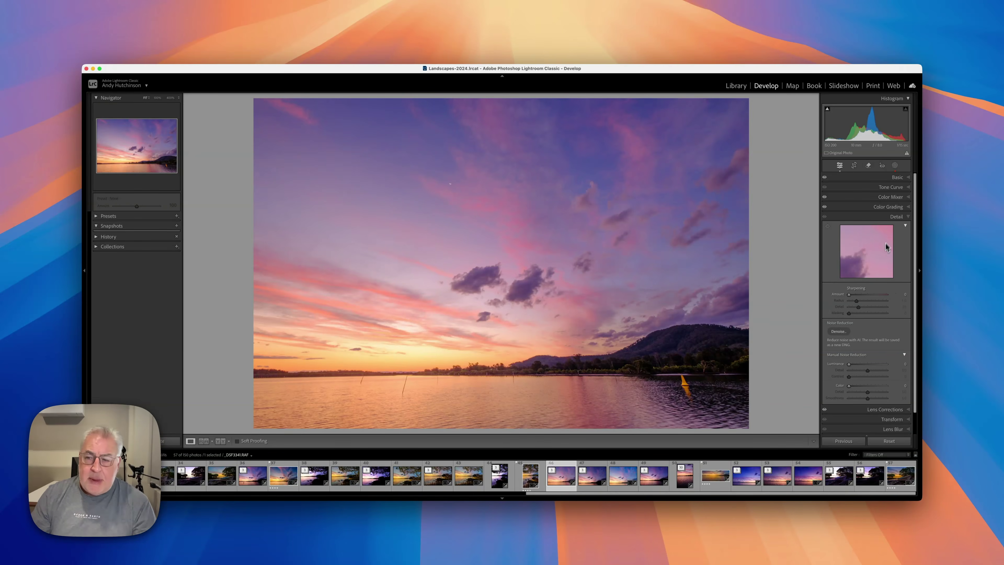
left_click(891, 217)
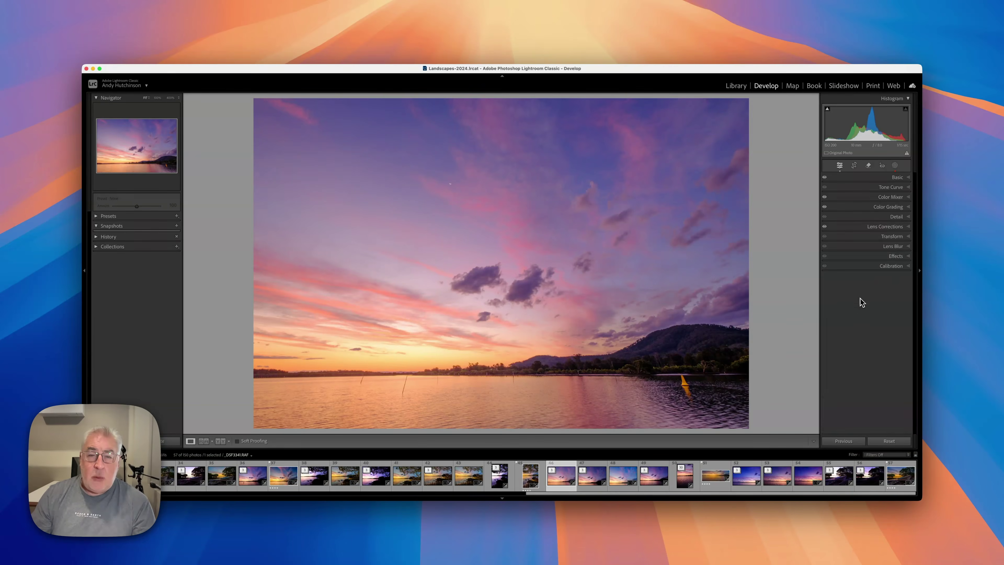
Look through the options of the Crop, Remove, Red Eye Correction and Masking tools.
left_click(854, 166)
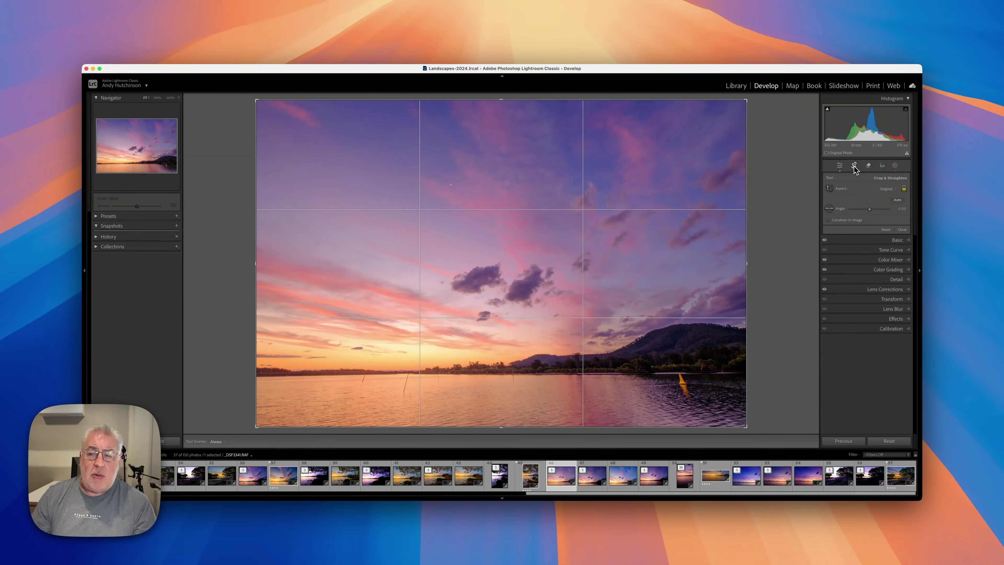
left_click(869, 167)
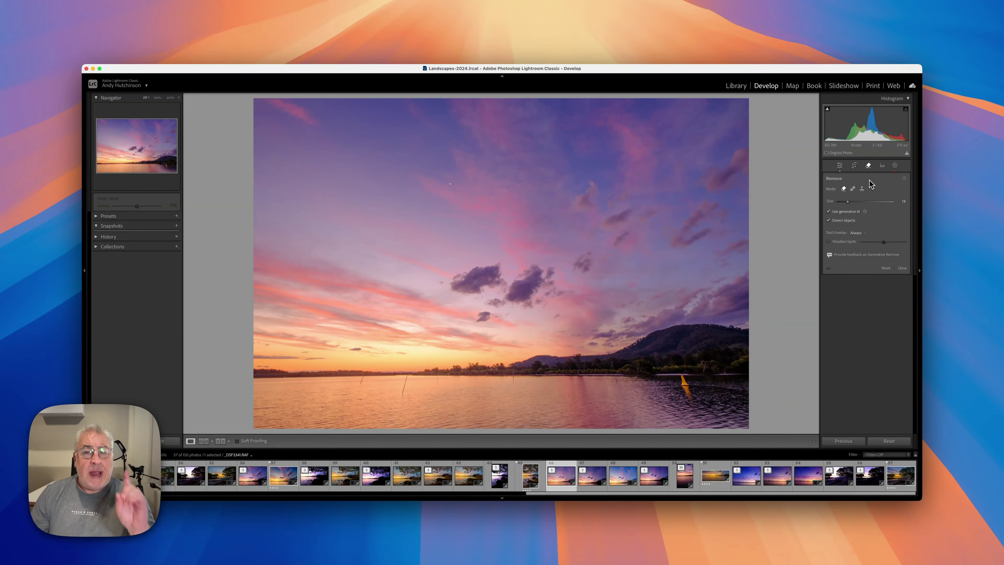
left_click(882, 166)
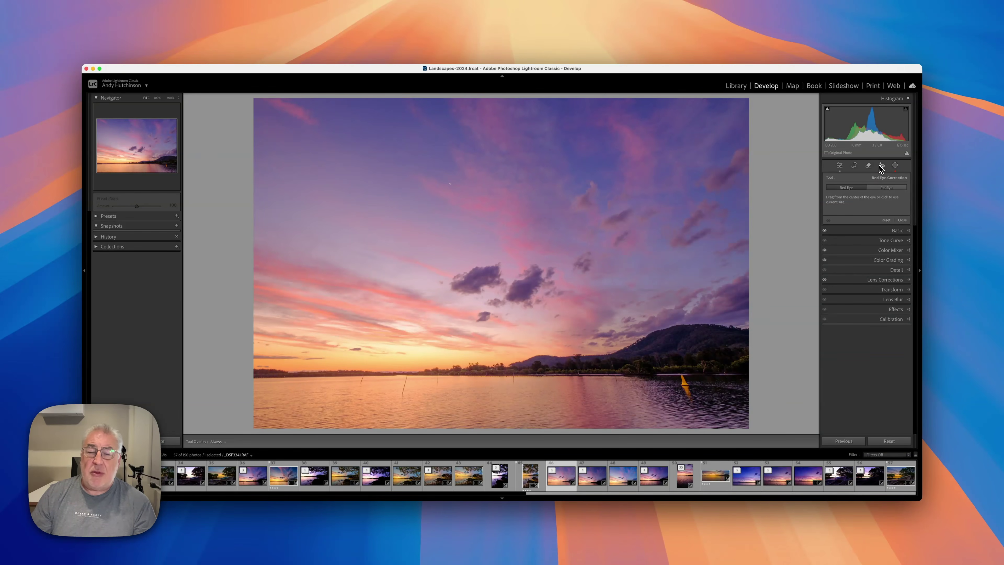
scroll(880, 166, "down", 1)
left_click(895, 164)
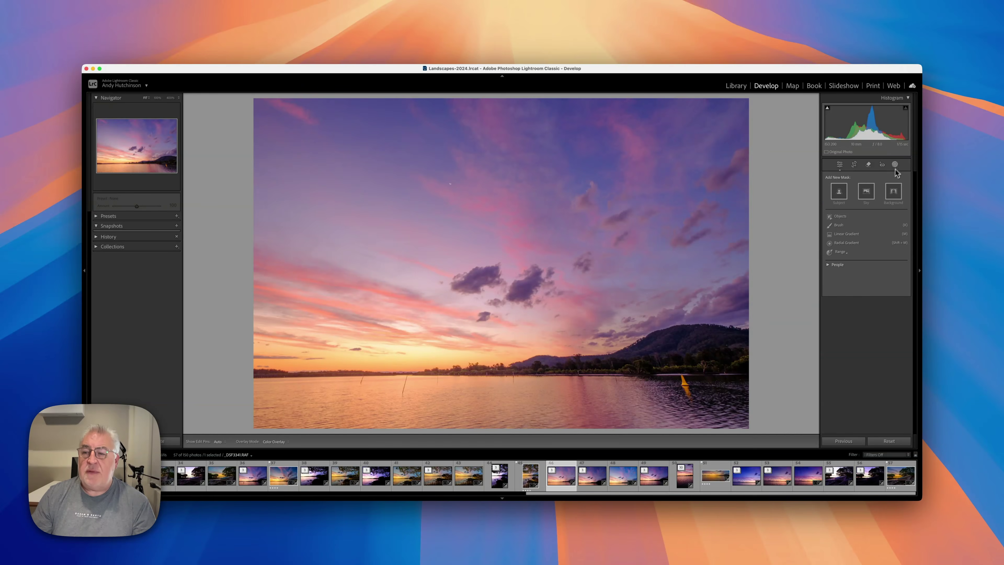
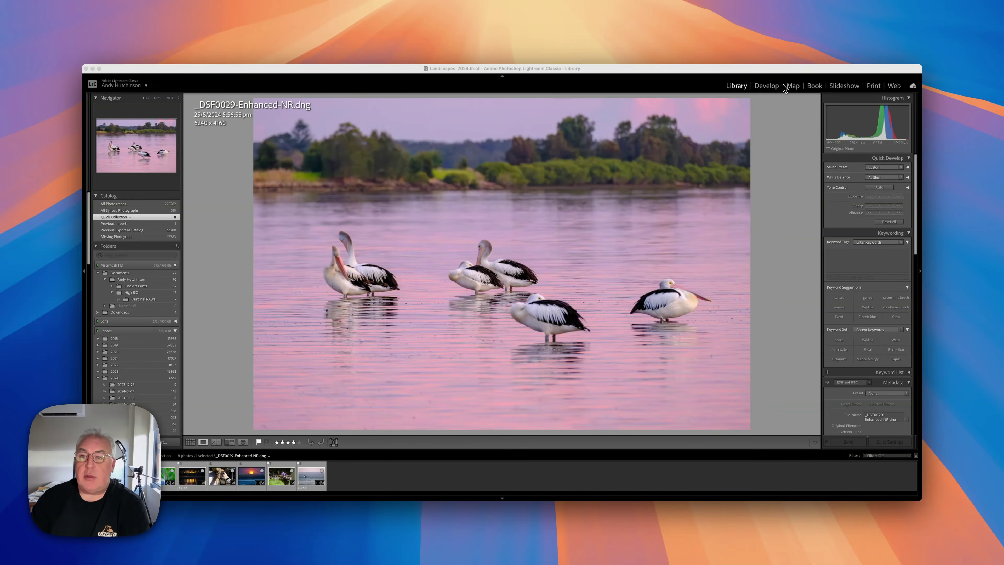
Remove the rightmost pelican and its reflection from the photo in Develop using generative AI, and inspect the fill up close.
left_click(768, 86)
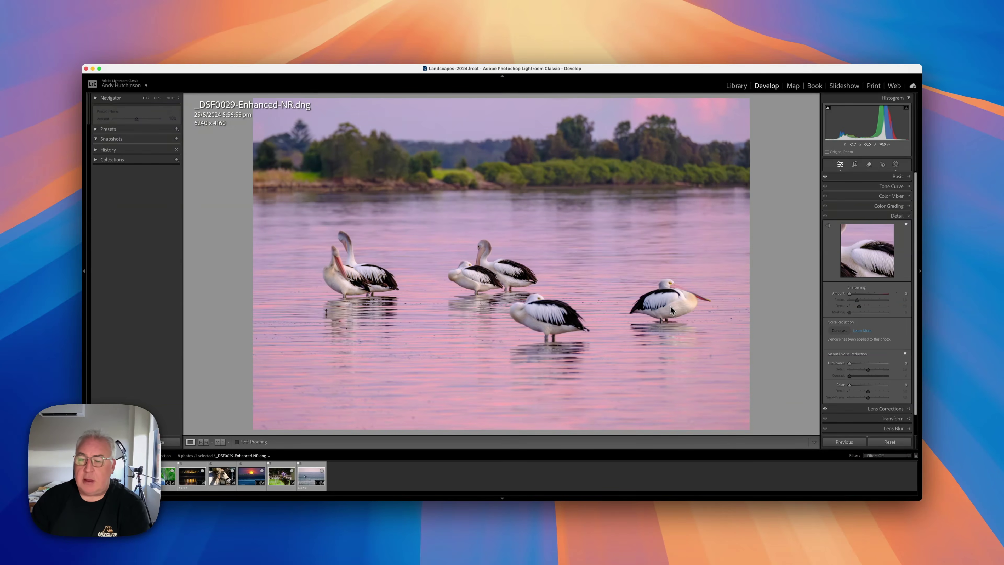
left_click(869, 166)
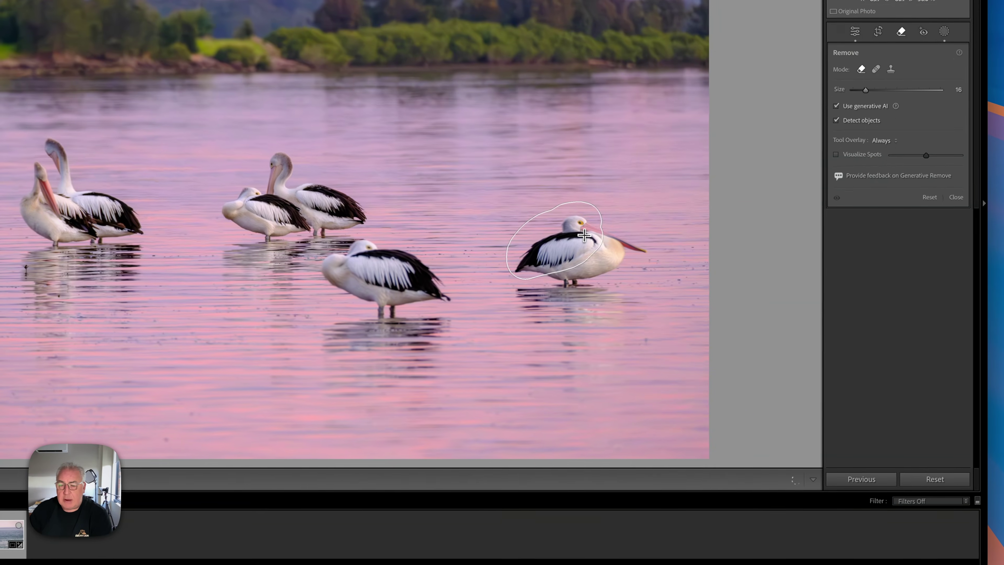
mouse_move(656, 279)
left_mouse_down()
mouse_move(691, 303)
mouse_move(703, 299)
left_mouse_up()
mouse_move(635, 252)
left_mouse_down()
mouse_move(550, 259)
mouse_move(543, 265)
mouse_move(598, 278)
mouse_move(525, 290)
mouse_move(610, 297)
mouse_move(543, 313)
mouse_move(602, 314)
mouse_move(566, 338)
mouse_move(600, 340)
mouse_move(576, 379)
mouse_move(515, 258)
mouse_move(537, 234)
mouse_move(560, 227)
mouse_move(601, 241)
mouse_move(617, 294)
mouse_move(624, 280)
mouse_move(585, 238)
left_mouse_up()
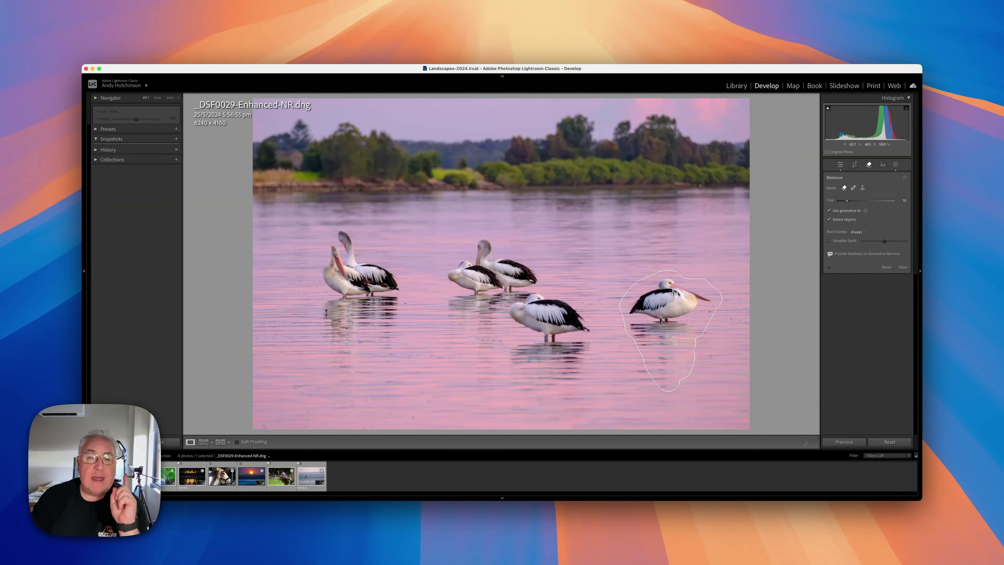
key("Return")
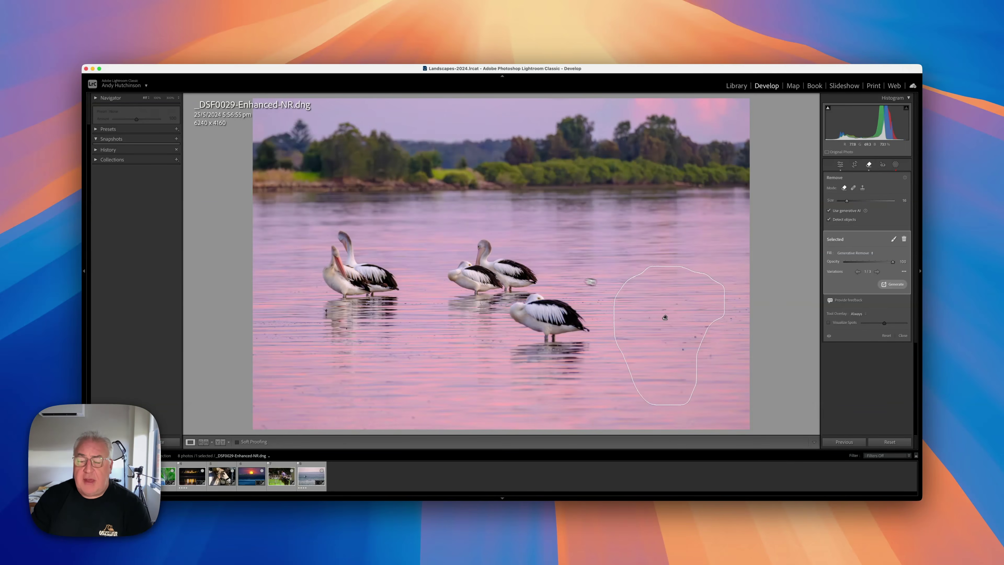
left_click(634, 278)
left_click_drag(564, 244, 665, 128)
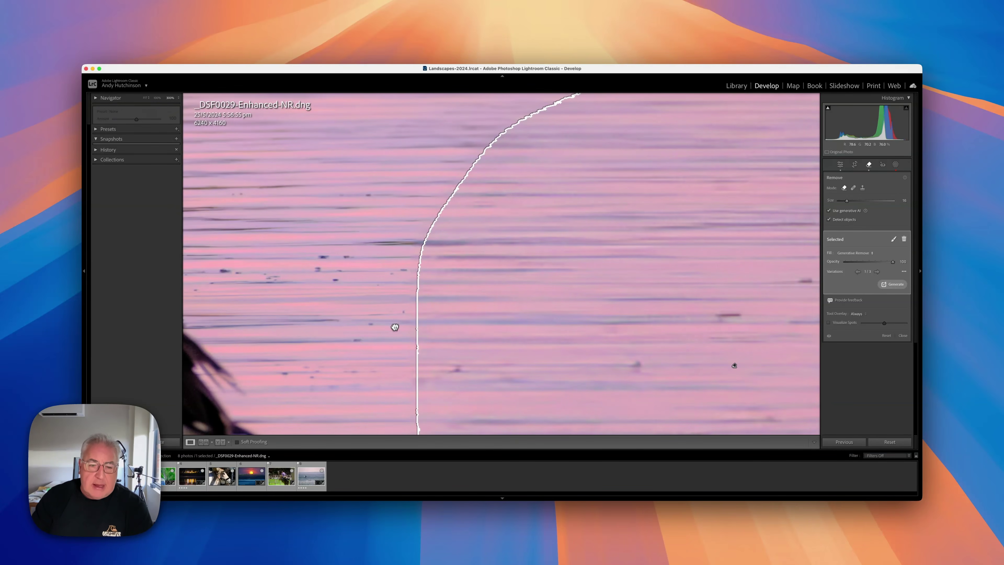
Show the bull photo in Develop and compare it with and without the generative removal of the fence rail.
left_click(523, 242)
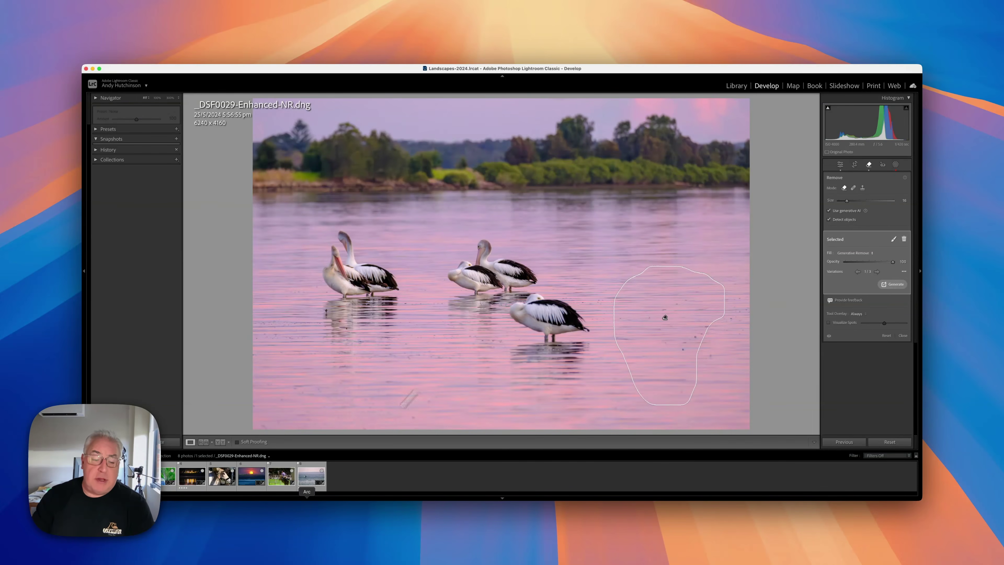
left_click(222, 478)
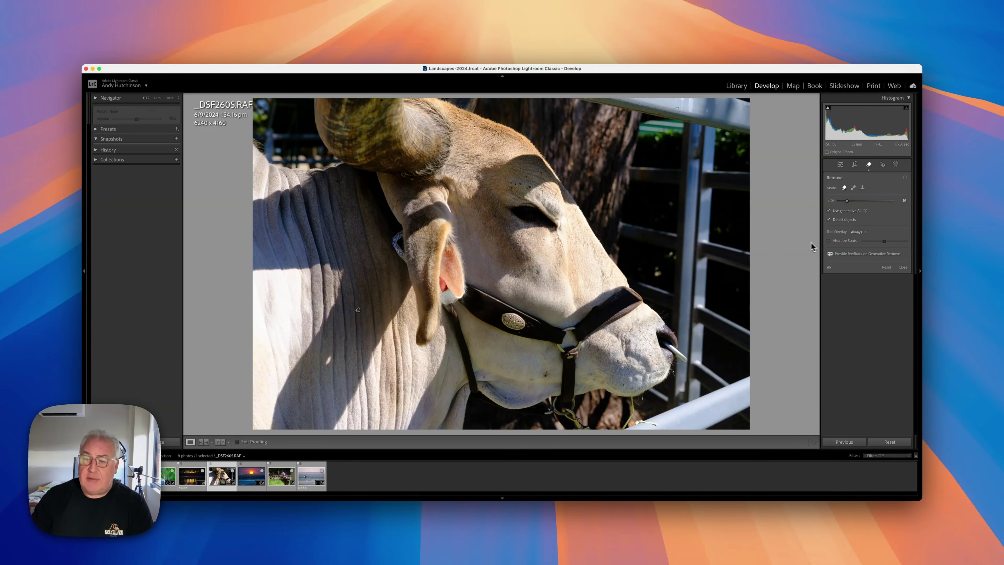
left_click(828, 267)
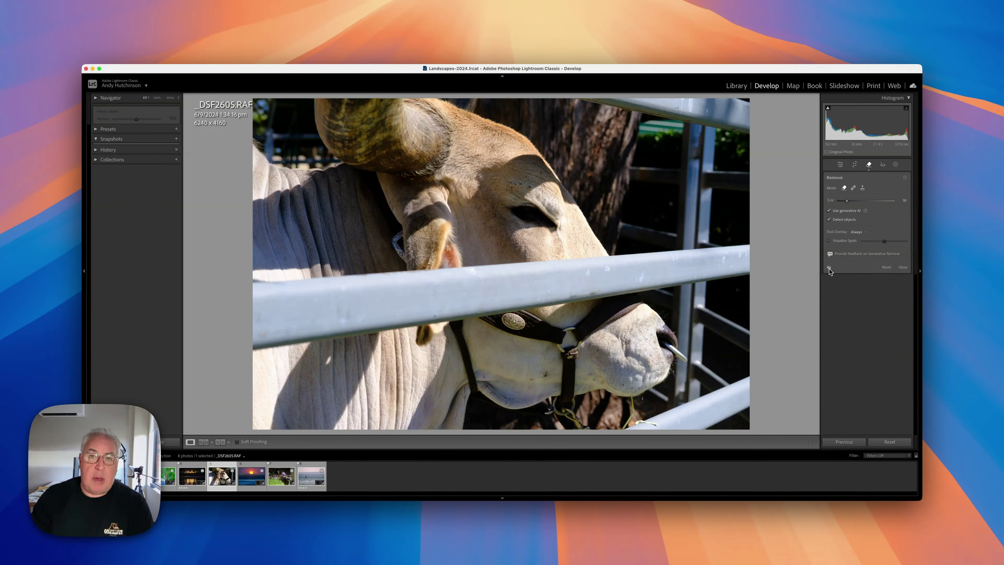
left_click(829, 268)
left_click(829, 269)
left_click(829, 269)
left_click(828, 268)
left_click(829, 269)
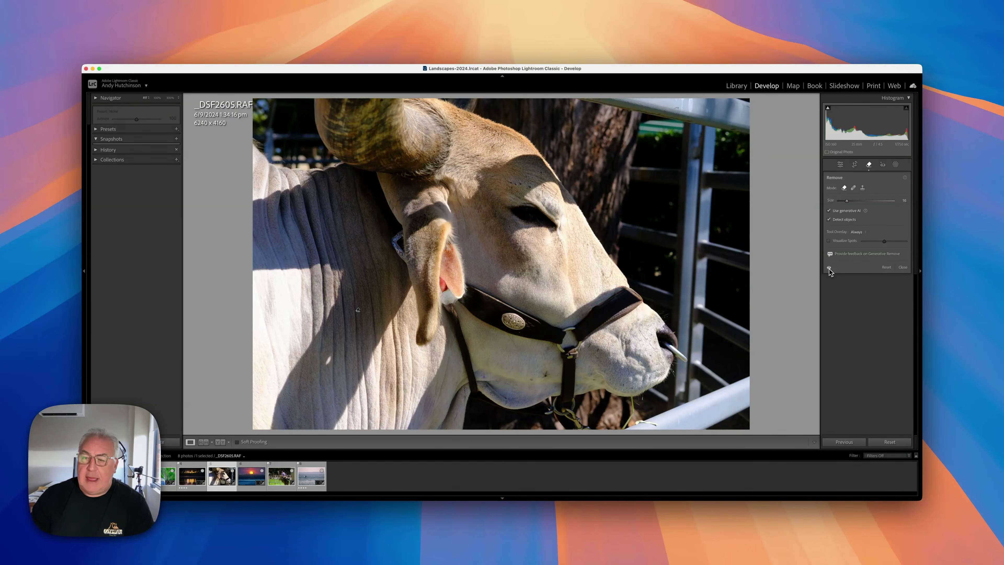
left_click(829, 269)
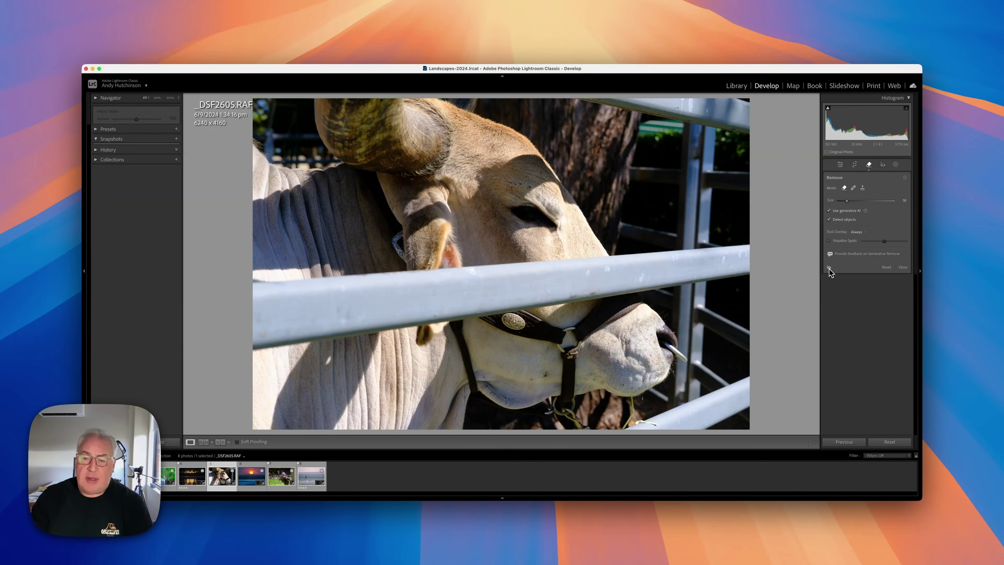
left_click(829, 269)
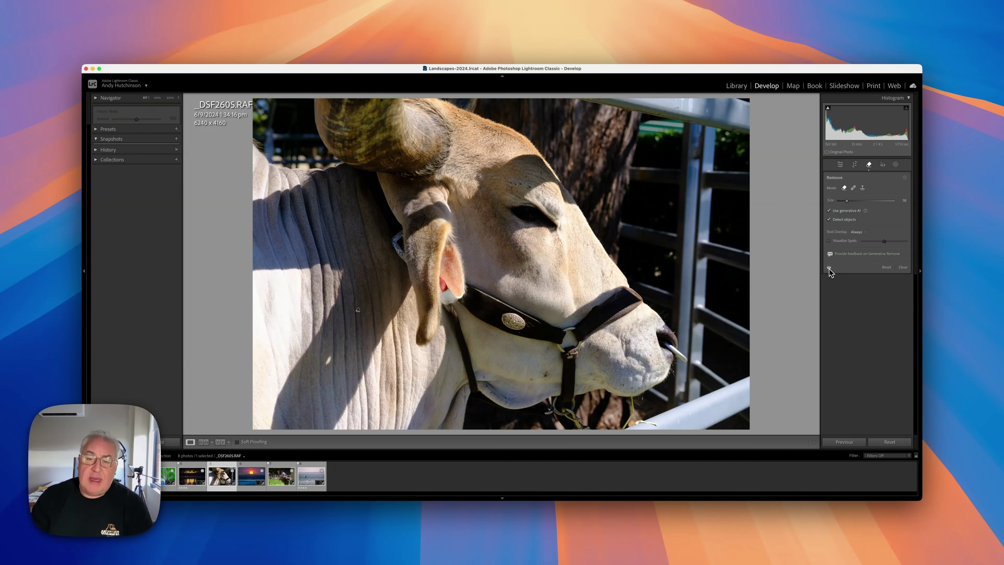
Inspect the generated fur on the bull's face up close where the fence rail was removed.
left_click(576, 263)
left_click_drag(576, 262, 686, 411)
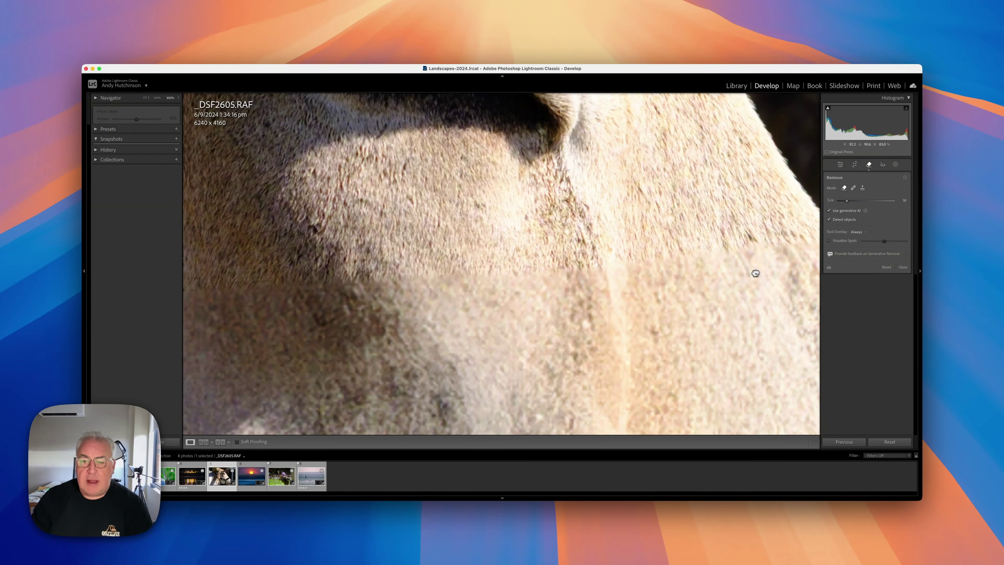
left_click_drag(705, 310, 637, 292)
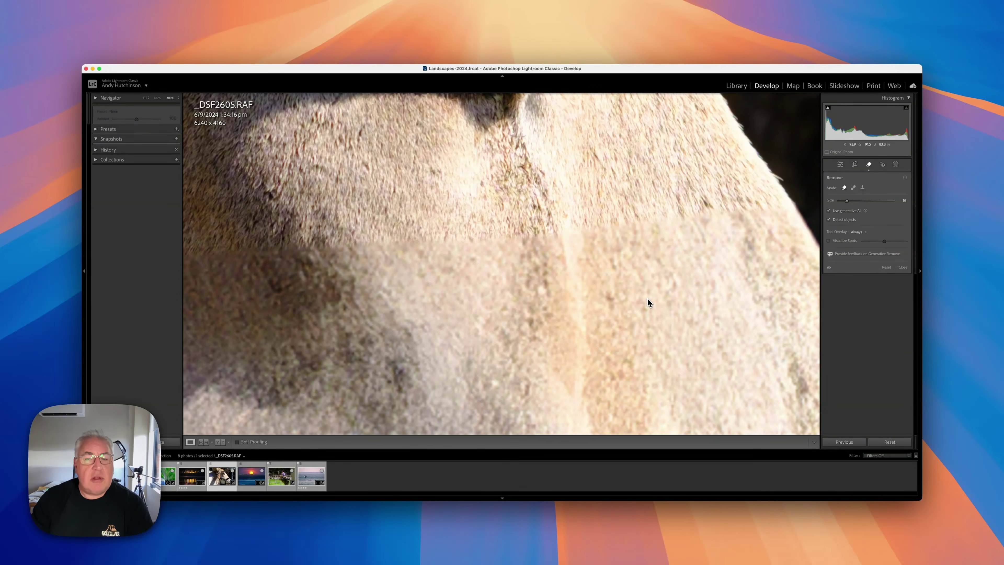
left_click_drag(649, 309, 614, 268)
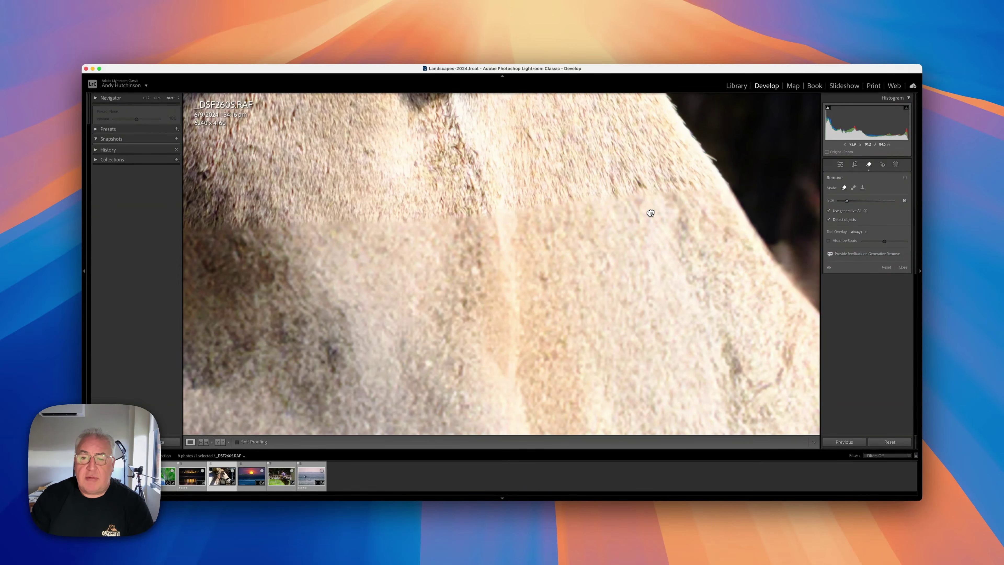
left_click(693, 210)
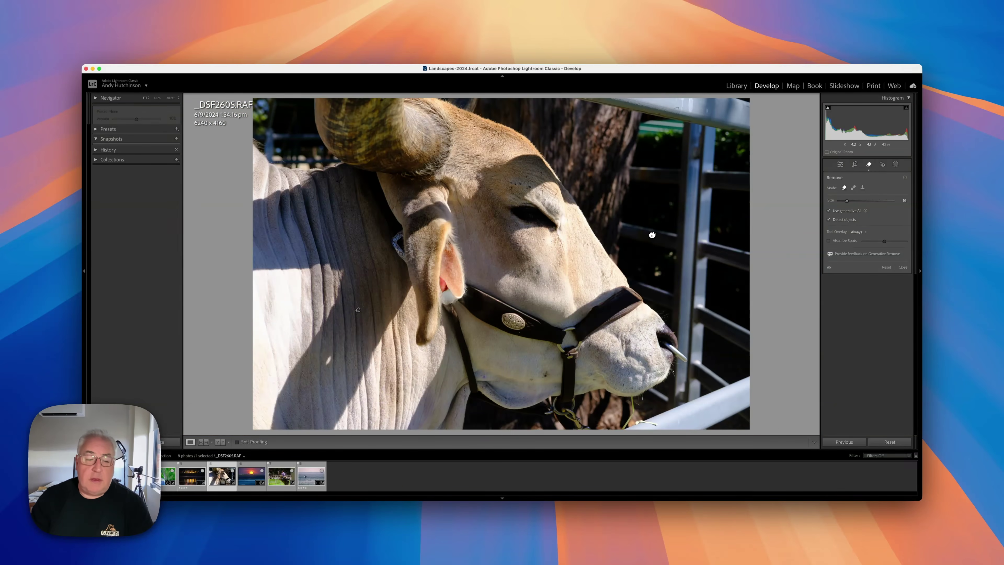
Remove the boat and its reflection from the sunset photo using generative AI, and compare the first two generated variations.
left_click(241, 479)
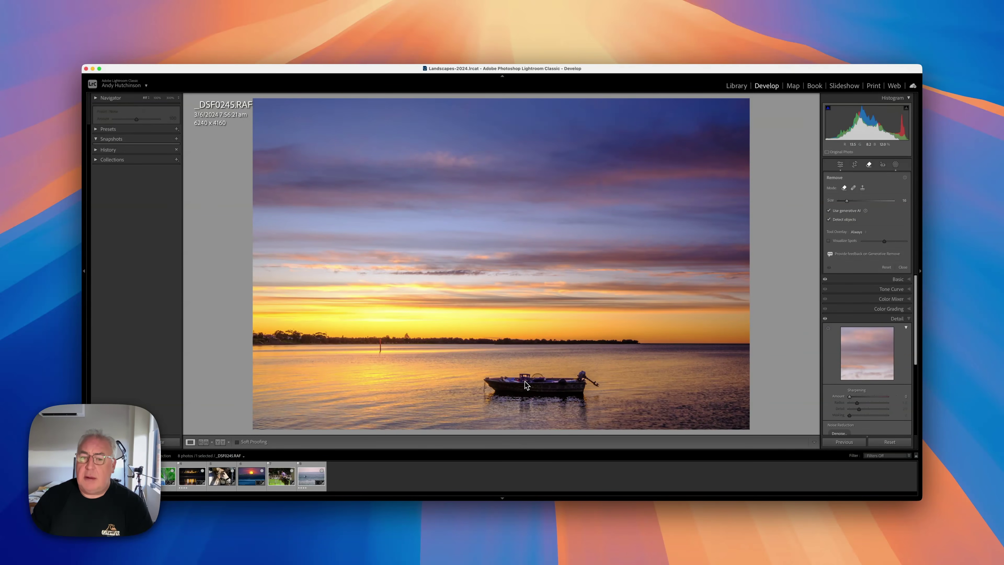
mouse_move(486, 382)
left_mouse_down()
mouse_move(599, 377)
mouse_move(491, 385)
mouse_move(584, 393)
mouse_move(494, 398)
mouse_move(581, 401)
mouse_move(576, 414)
mouse_move(494, 415)
mouse_move(586, 422)
mouse_move(597, 391)
mouse_move(494, 390)
mouse_move(488, 401)
mouse_move(493, 383)
mouse_move(523, 380)
left_mouse_up()
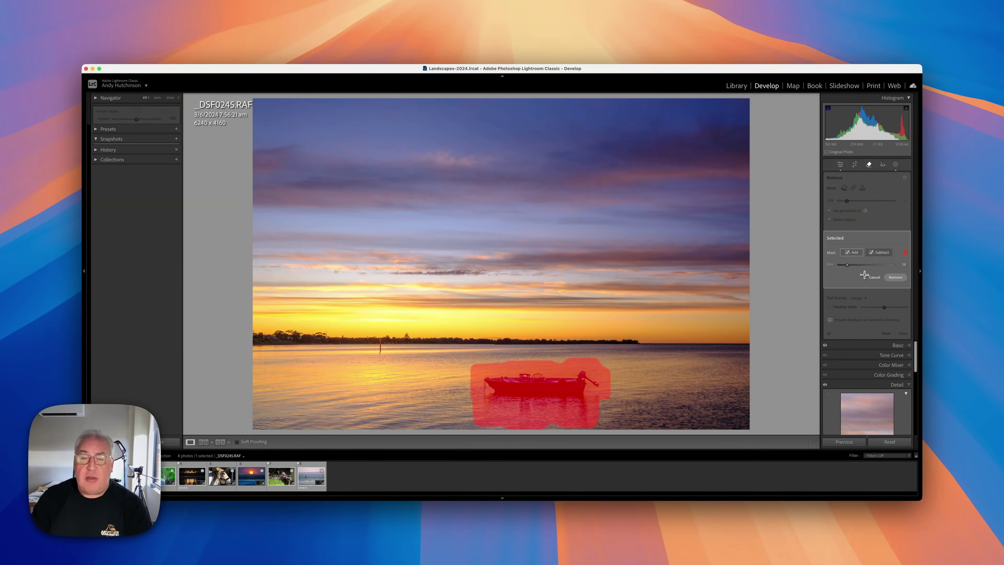
left_click(896, 277)
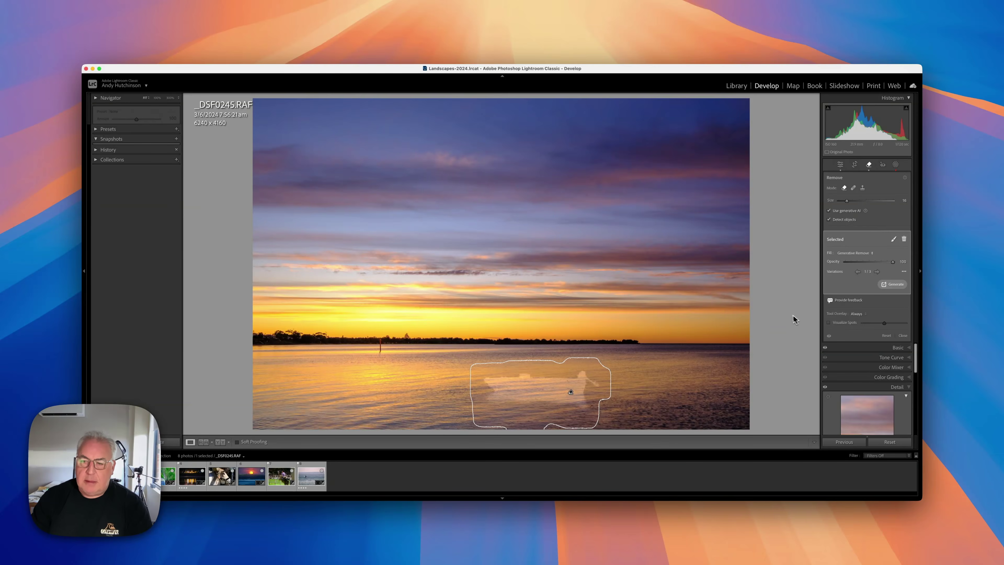
left_click(876, 271)
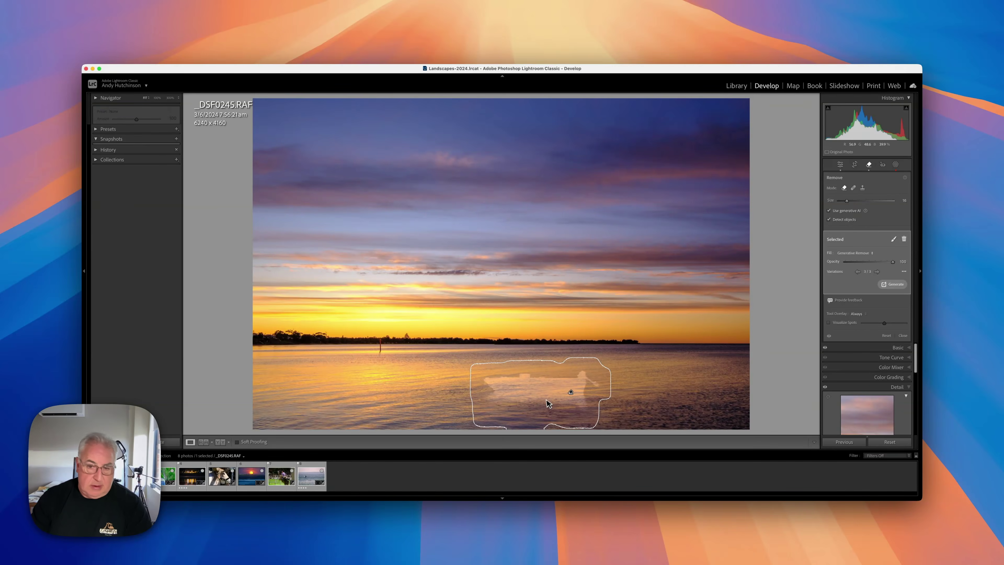
left_click(858, 272)
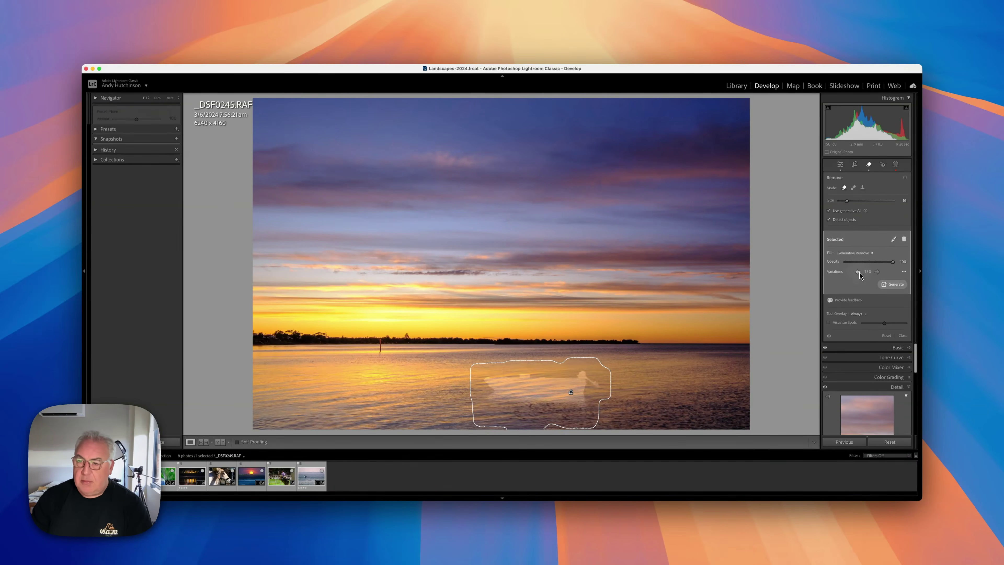